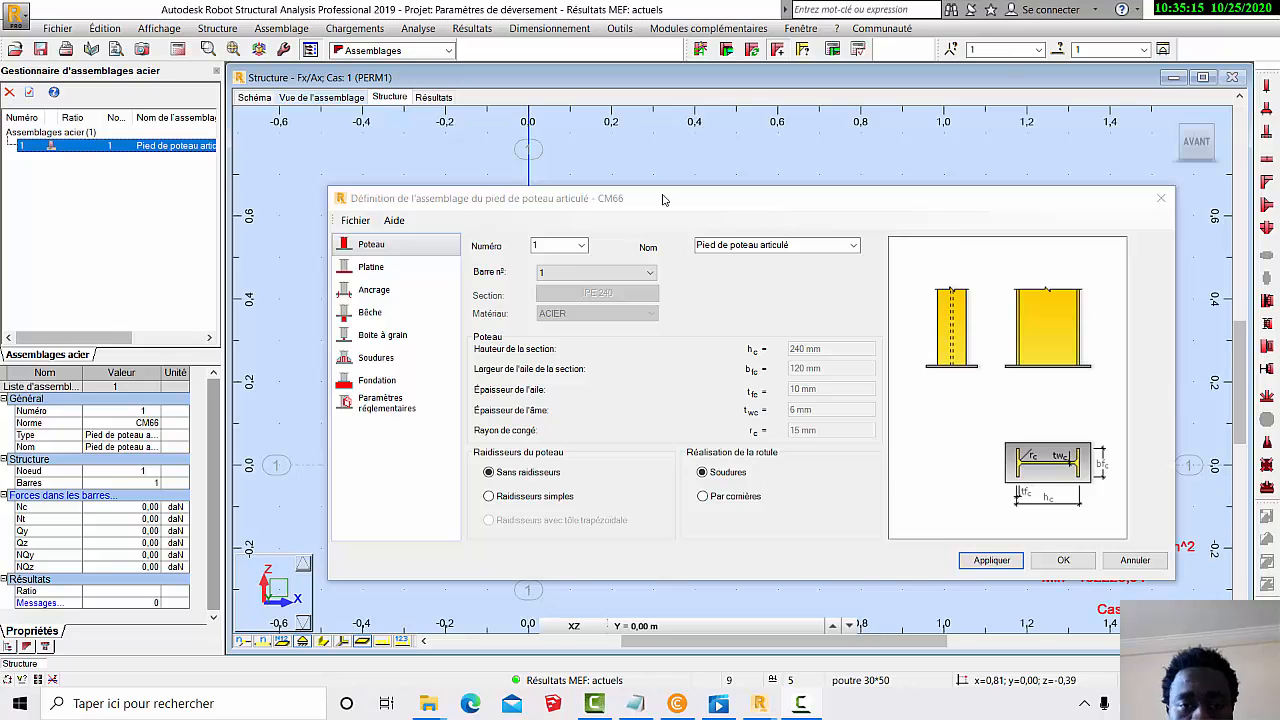
# Step: Examine the support at the base of column bar 1 in the structure view, with the connection definition dialog moved aside
pyautogui.moveTo(672, 207); pyautogui.dragTo(597, 462)
pyautogui.scroll(-1, 656, 187)
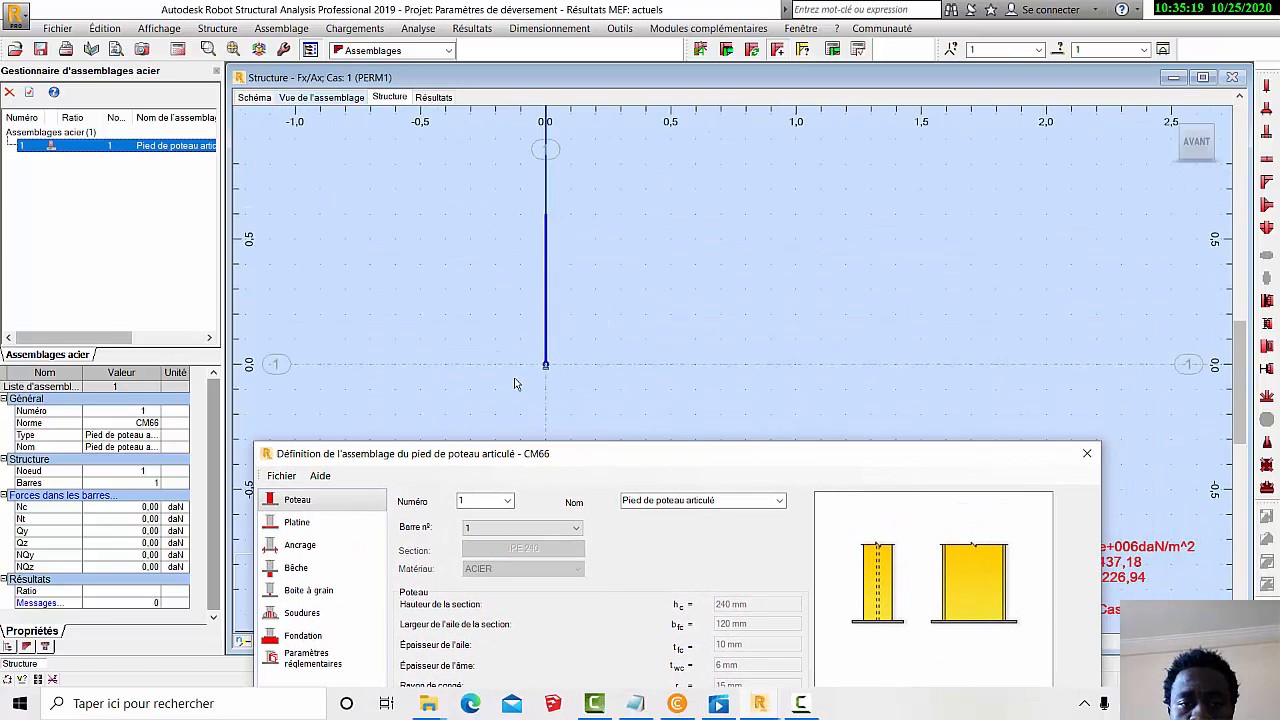
pyautogui.scroll(4, 672, 313)
pyautogui.scroll(2, 672, 313)
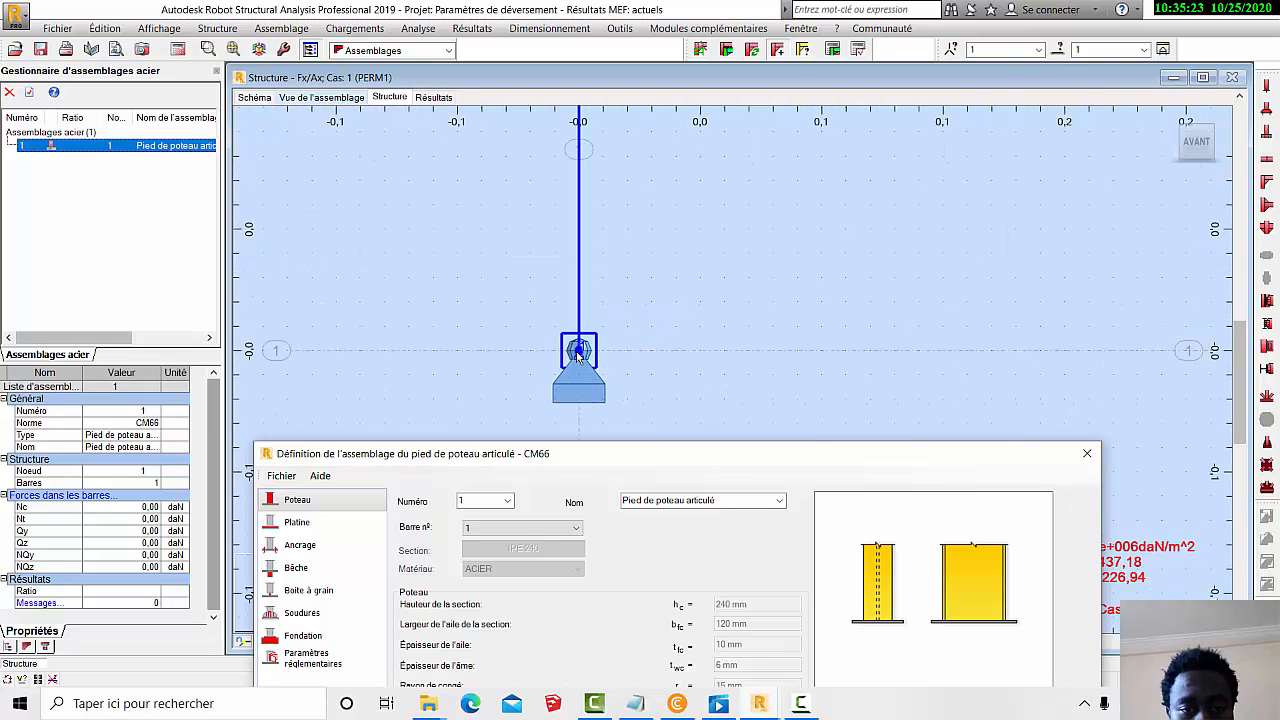
pyautogui.scroll(-2, 568, 416)
pyautogui.scroll(-1, 684, 374)
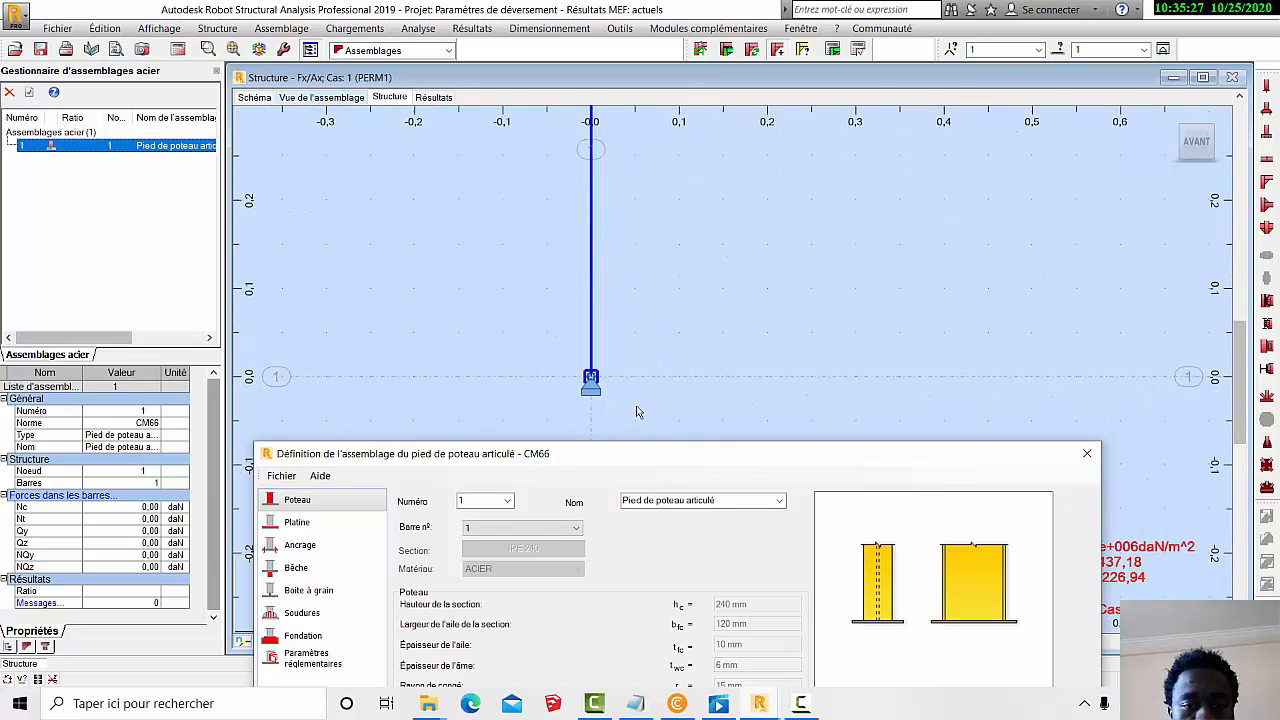
pyautogui.moveTo(674, 456); pyautogui.dragTo(676, 336)
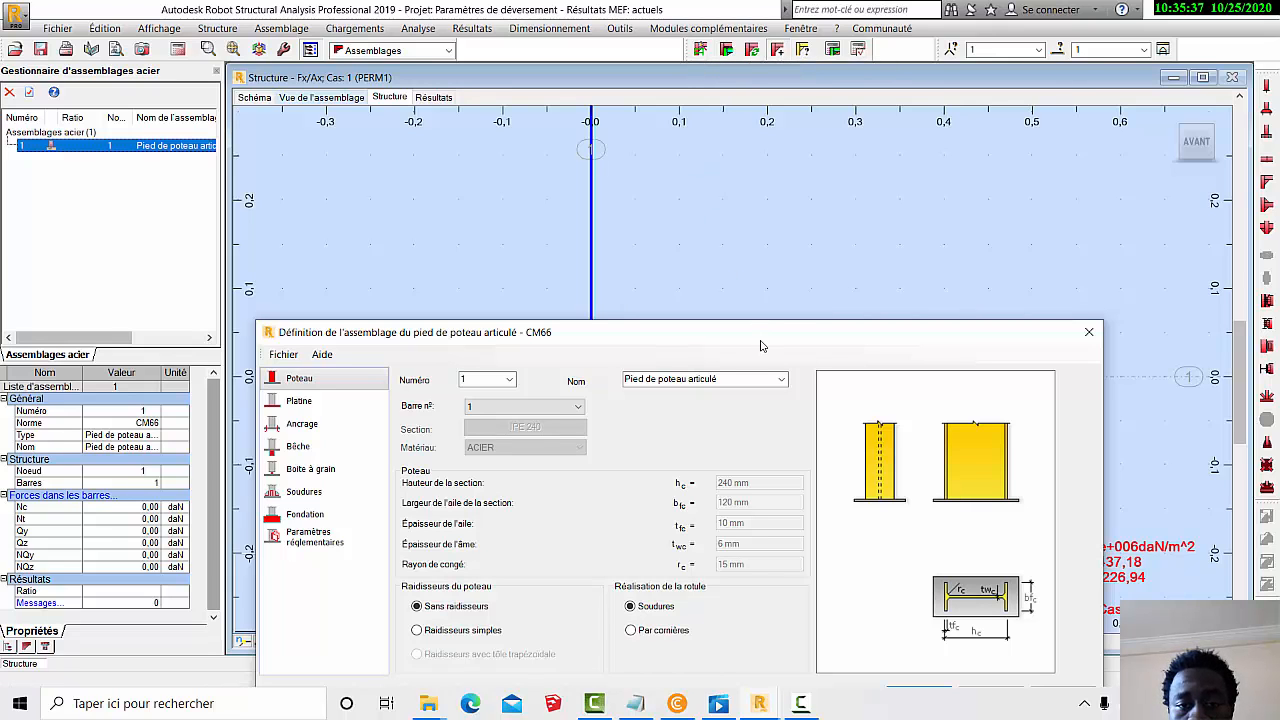
pyautogui.moveTo(678, 332); pyautogui.dragTo(710, 130)
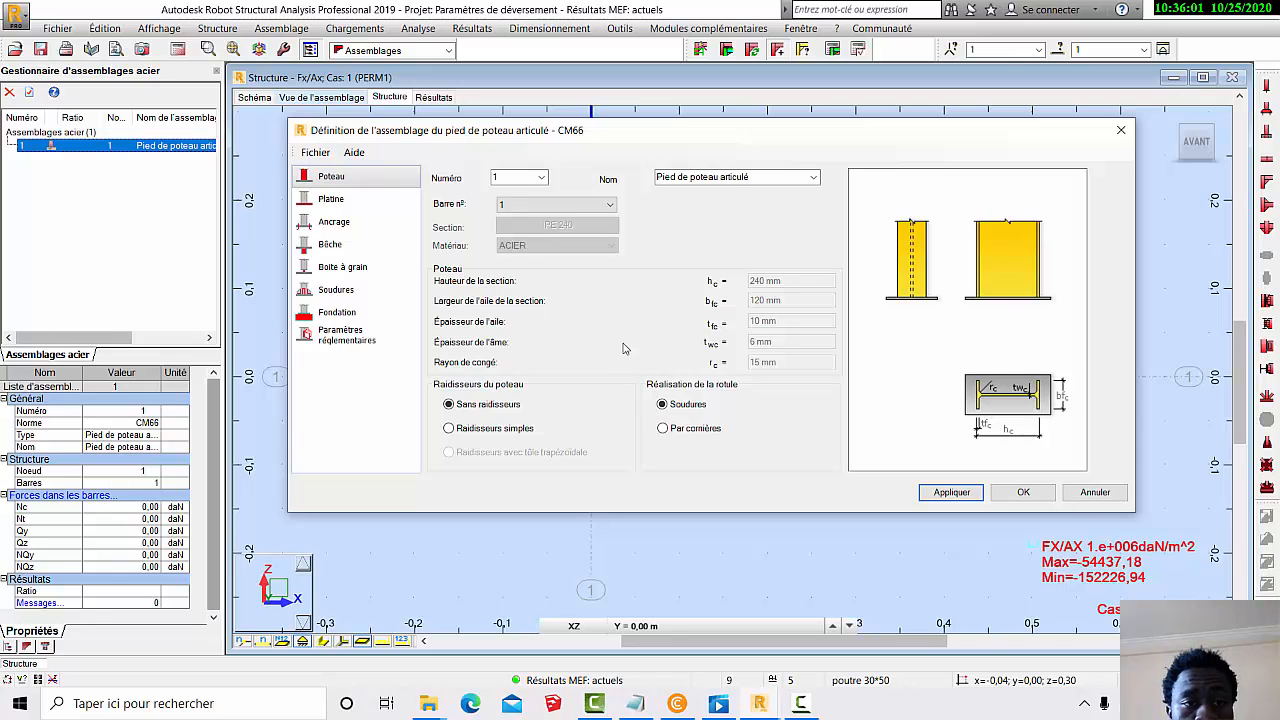
# Step: Review the anchor settings of the pinned column base, including the available anchor types, diameters and steel classes
pyautogui.click(336, 222)
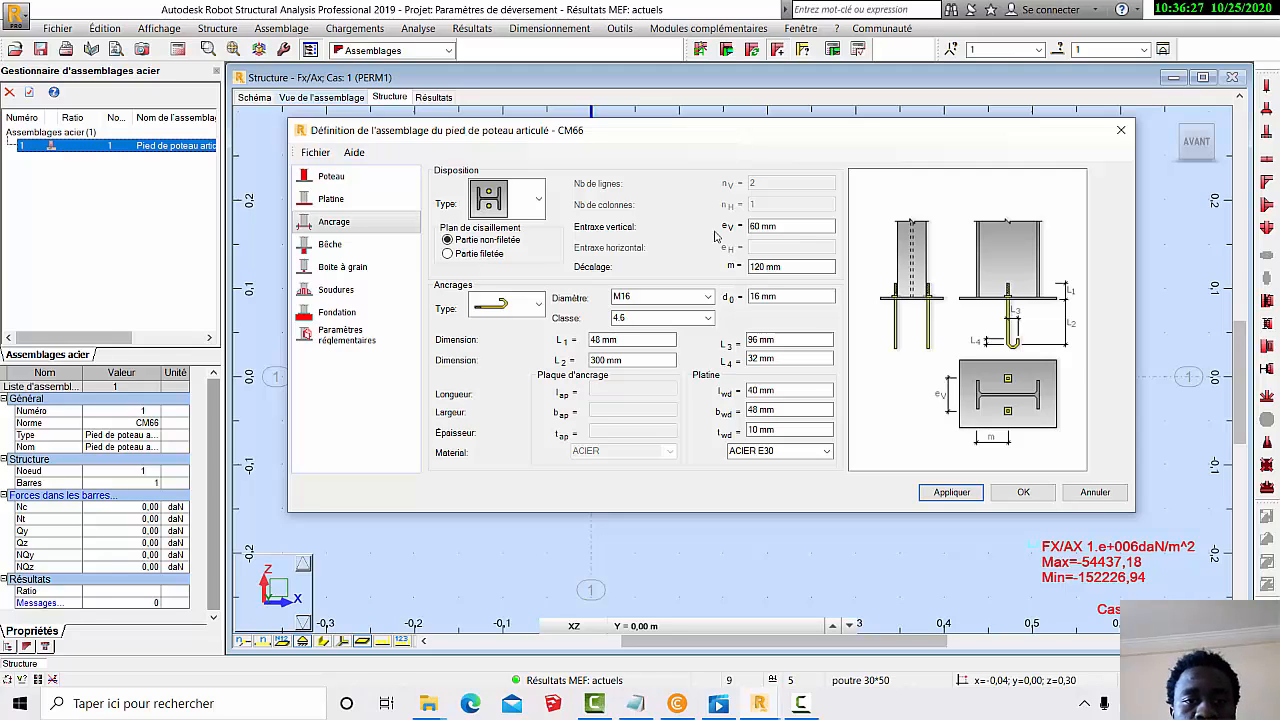
pyautogui.click(513, 305)
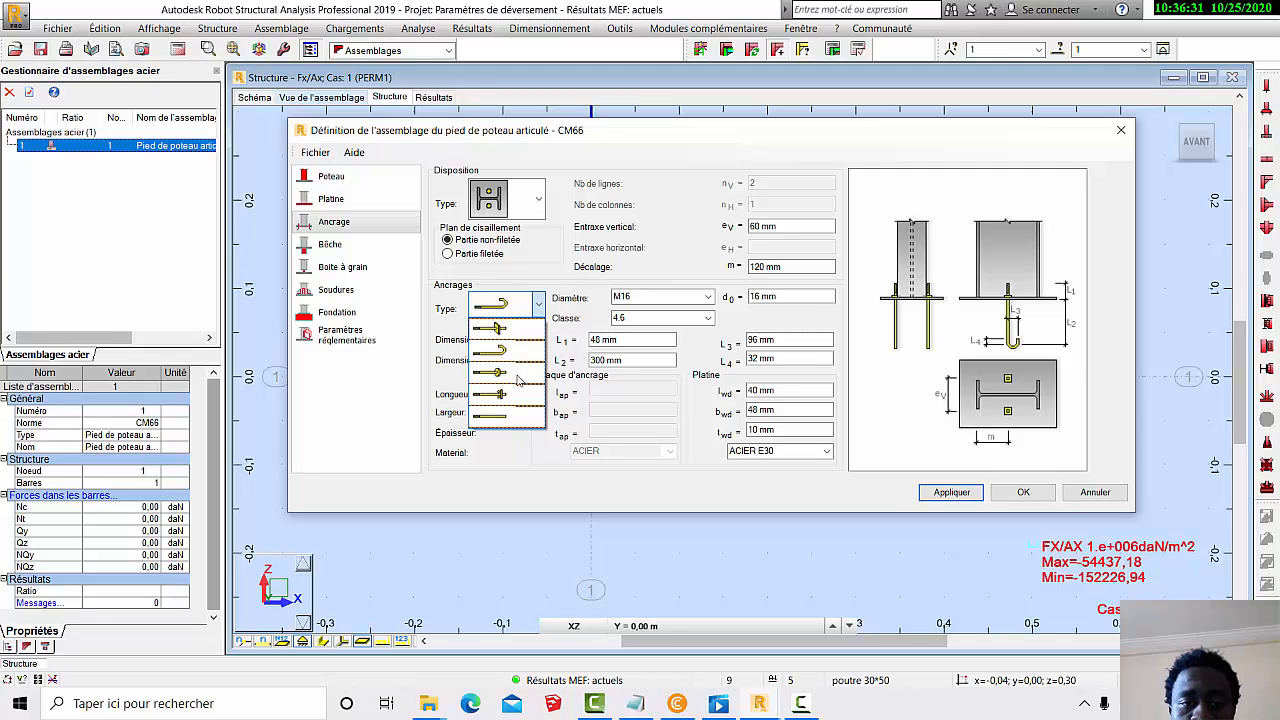
pyautogui.click(528, 264)
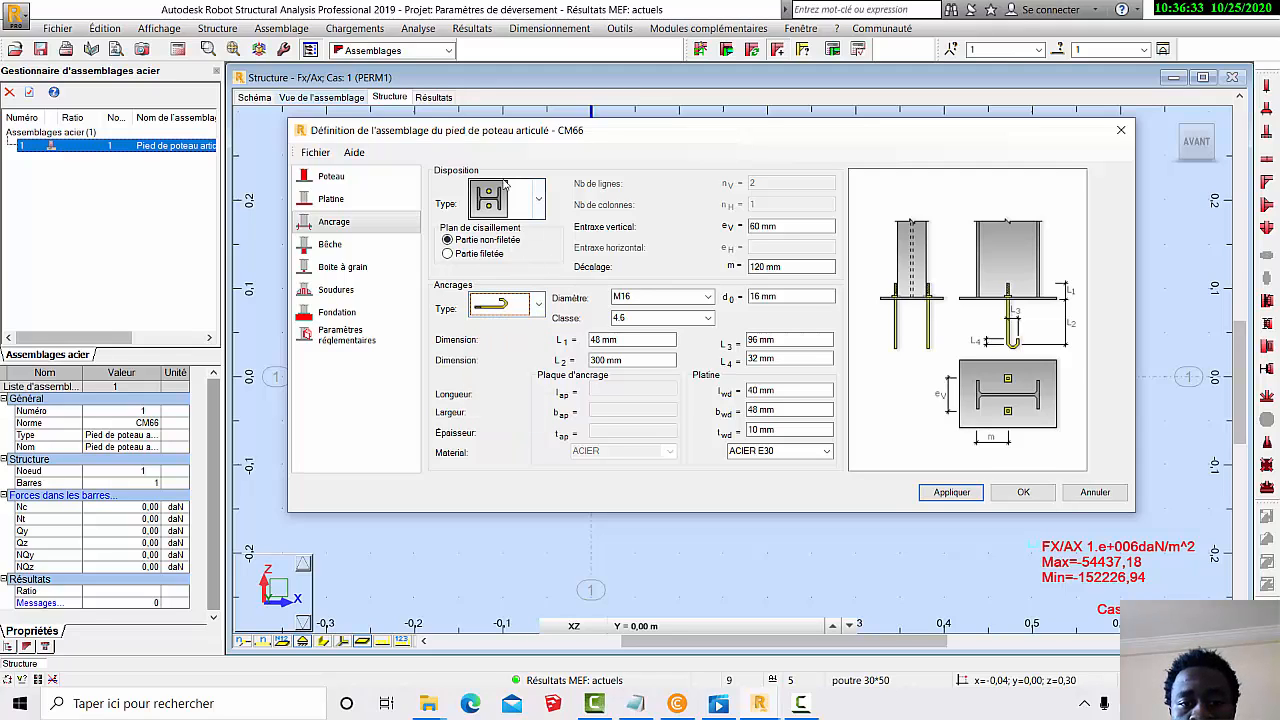
pyautogui.click(709, 298)
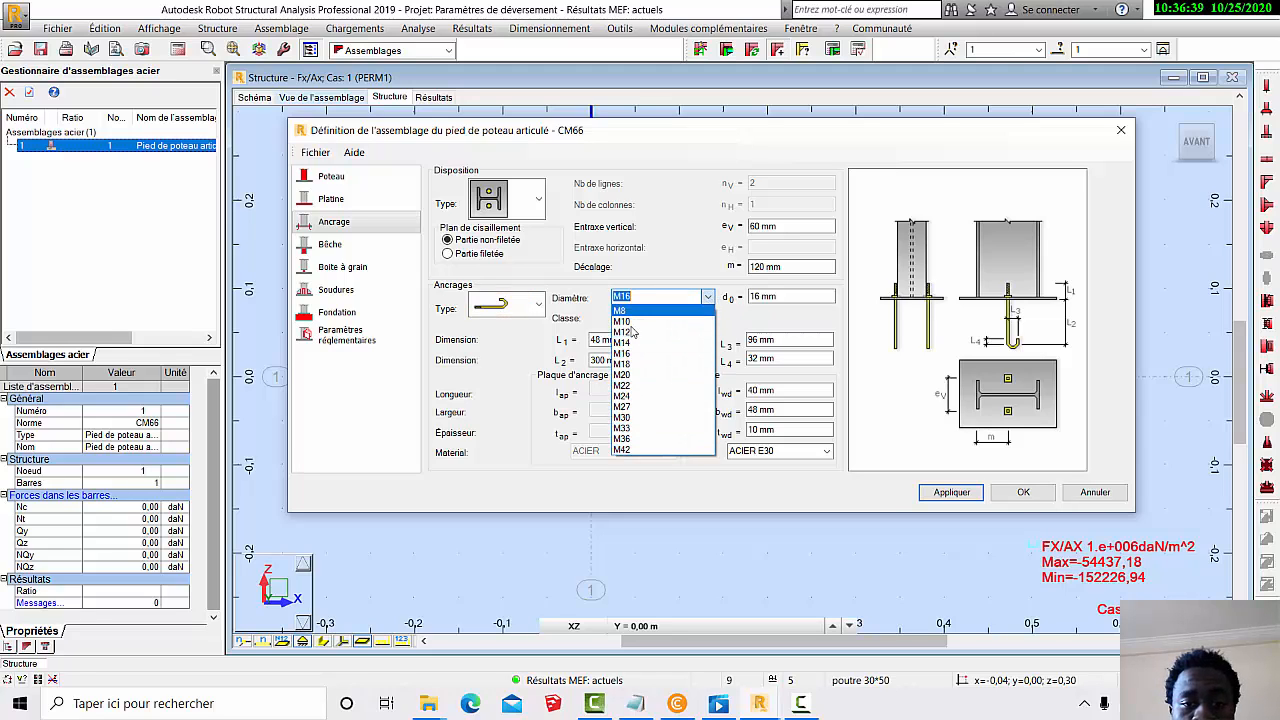
pyautogui.click(526, 432)
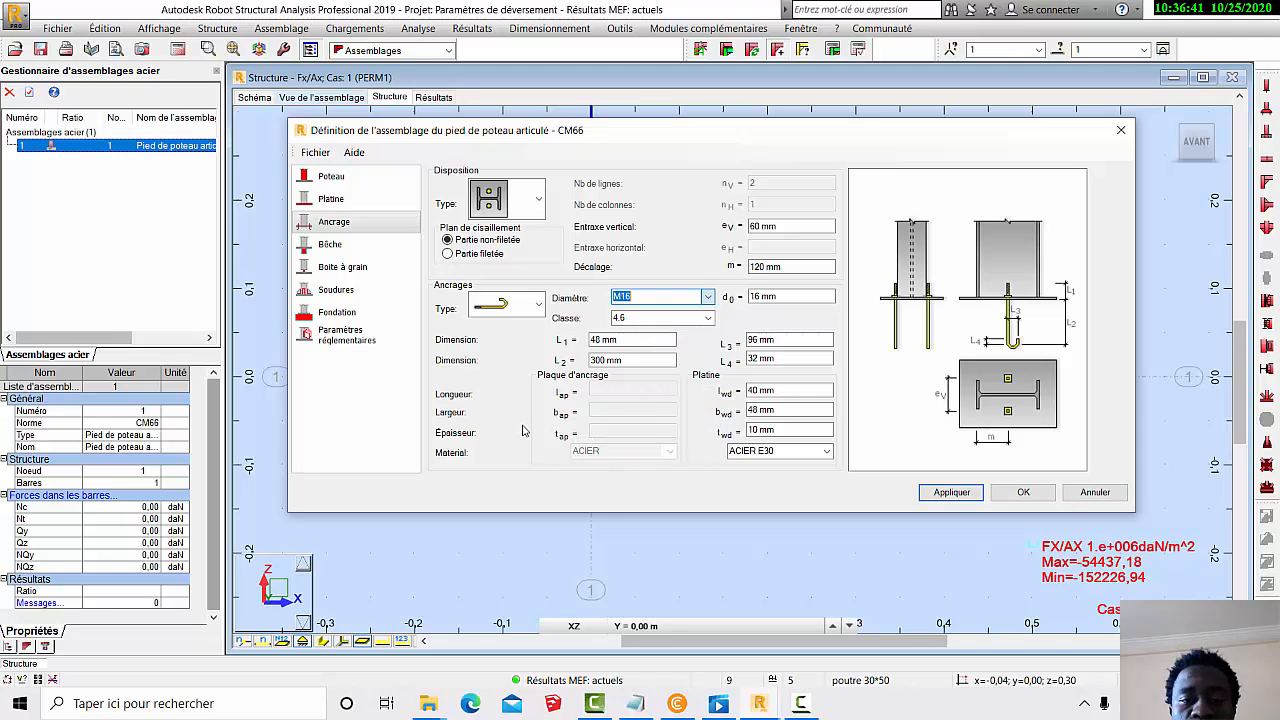
pyautogui.click(704, 318)
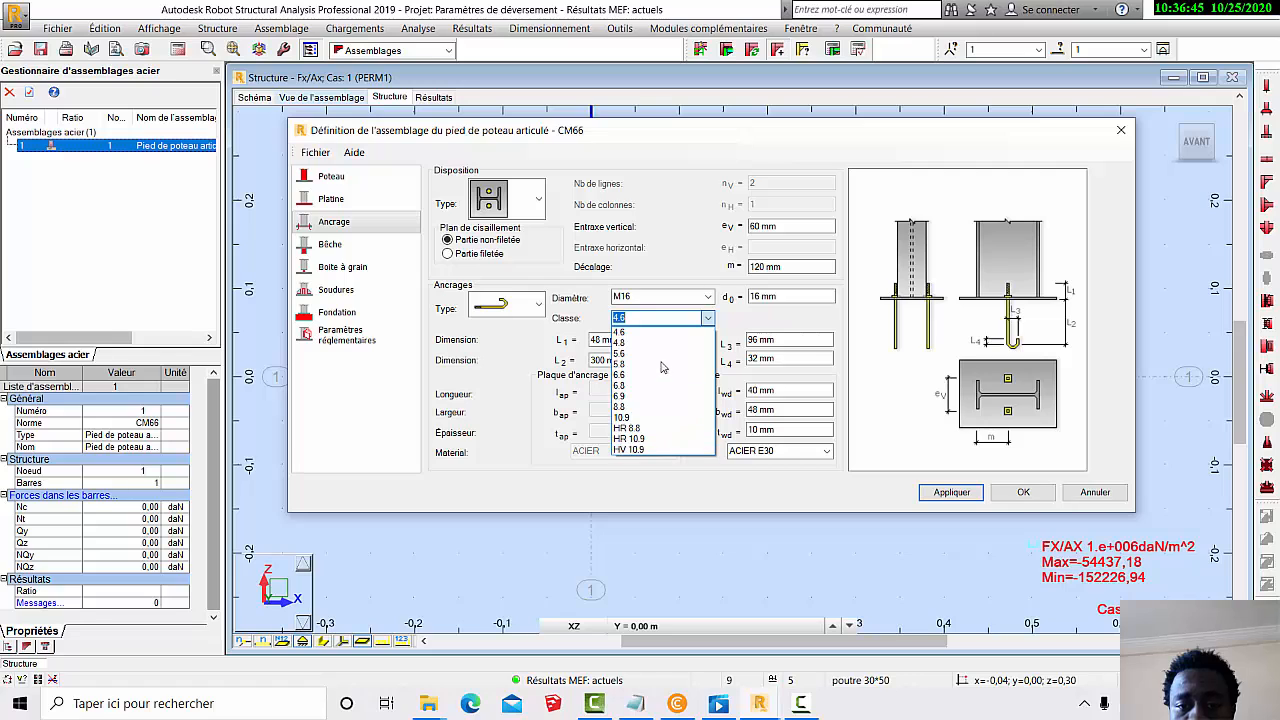
pyautogui.click(512, 353)
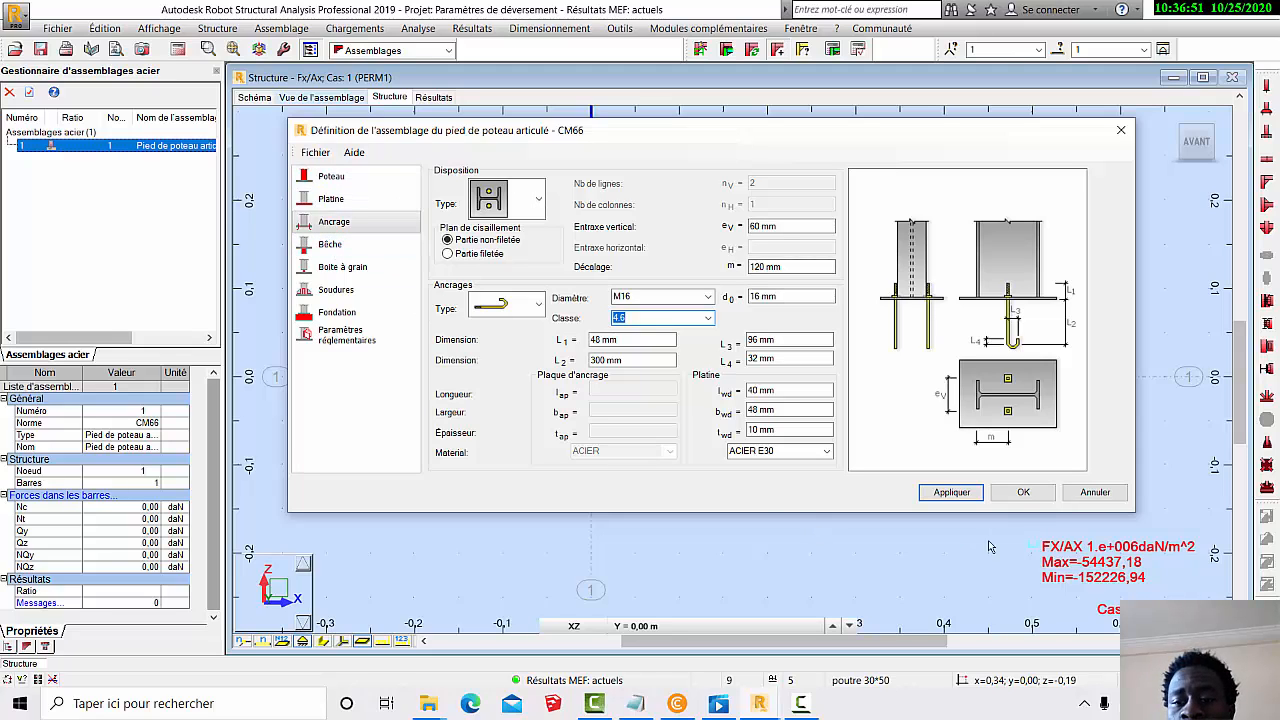
# Step: Apply and confirm the pinned column base definition, and bring the Robot Structural Analysis project back to the front
pyautogui.click(950, 493)
pyautogui.click(1012, 496)
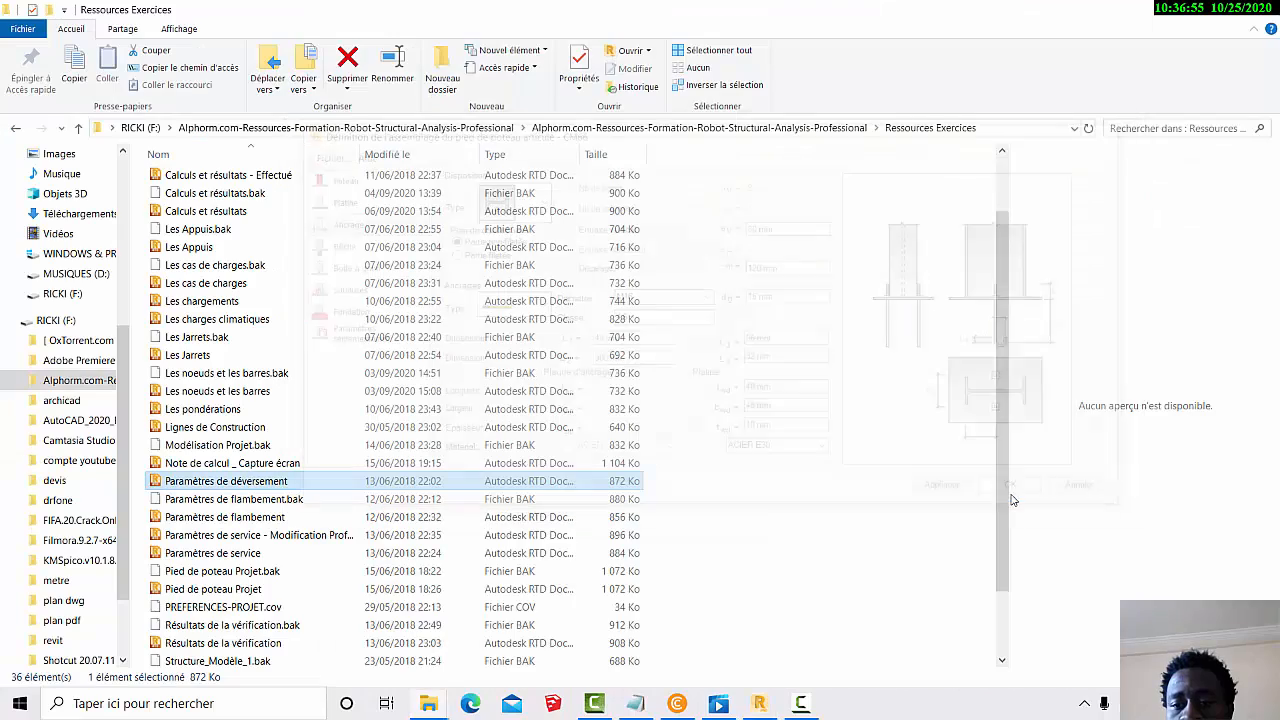
pyautogui.click(759, 703)
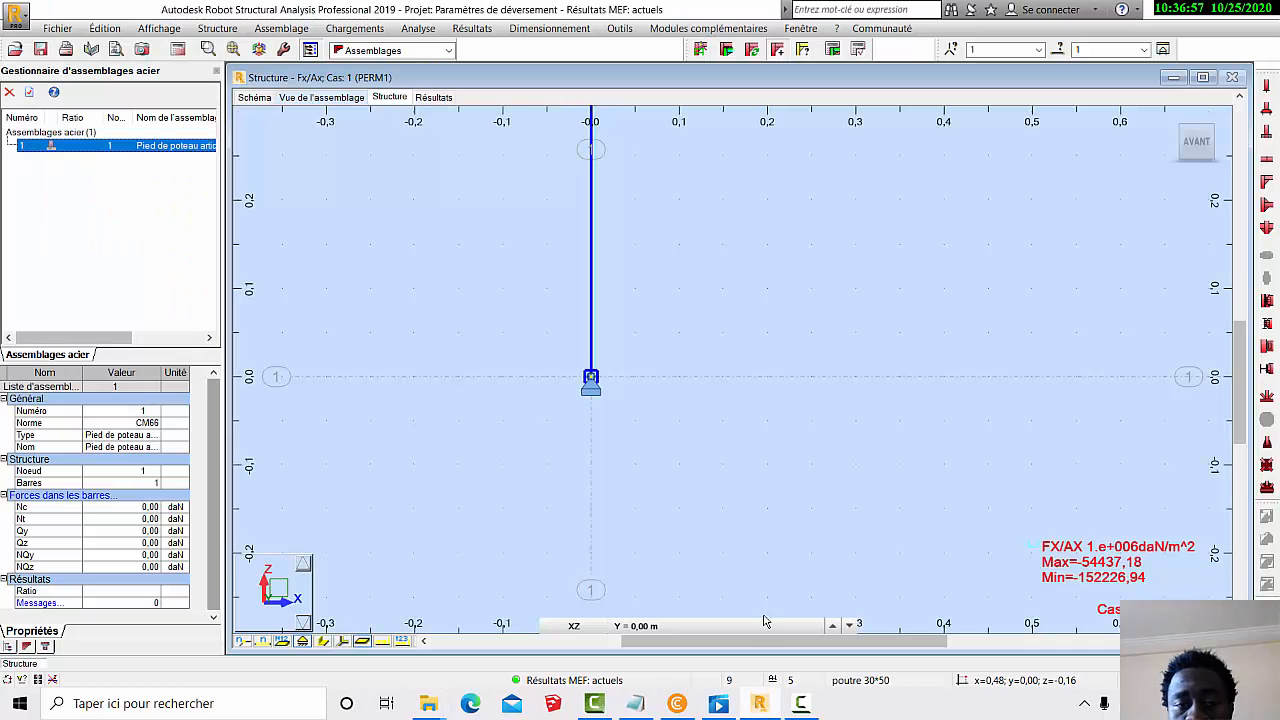
# Step: Display the bars' section shapes on the whole portal frame and clear the bar selection
pyautogui.scroll(-5, 603, 527)
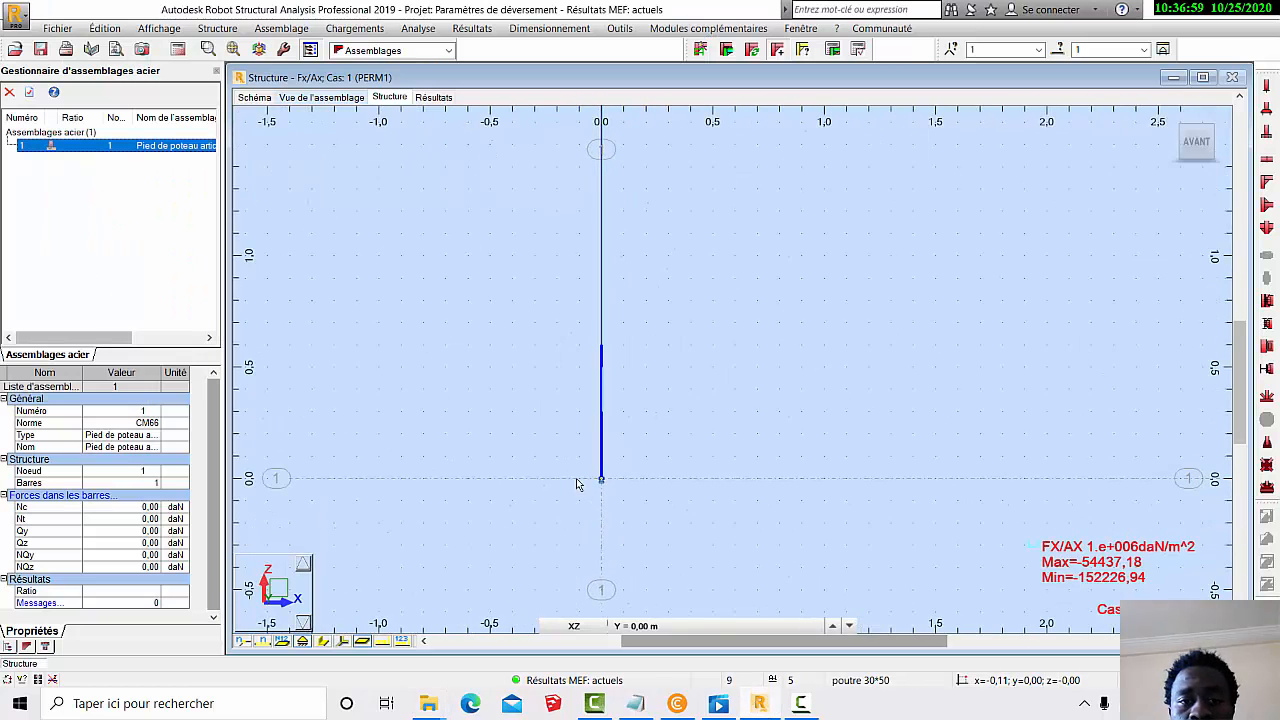
pyautogui.scroll(-3, 570, 497)
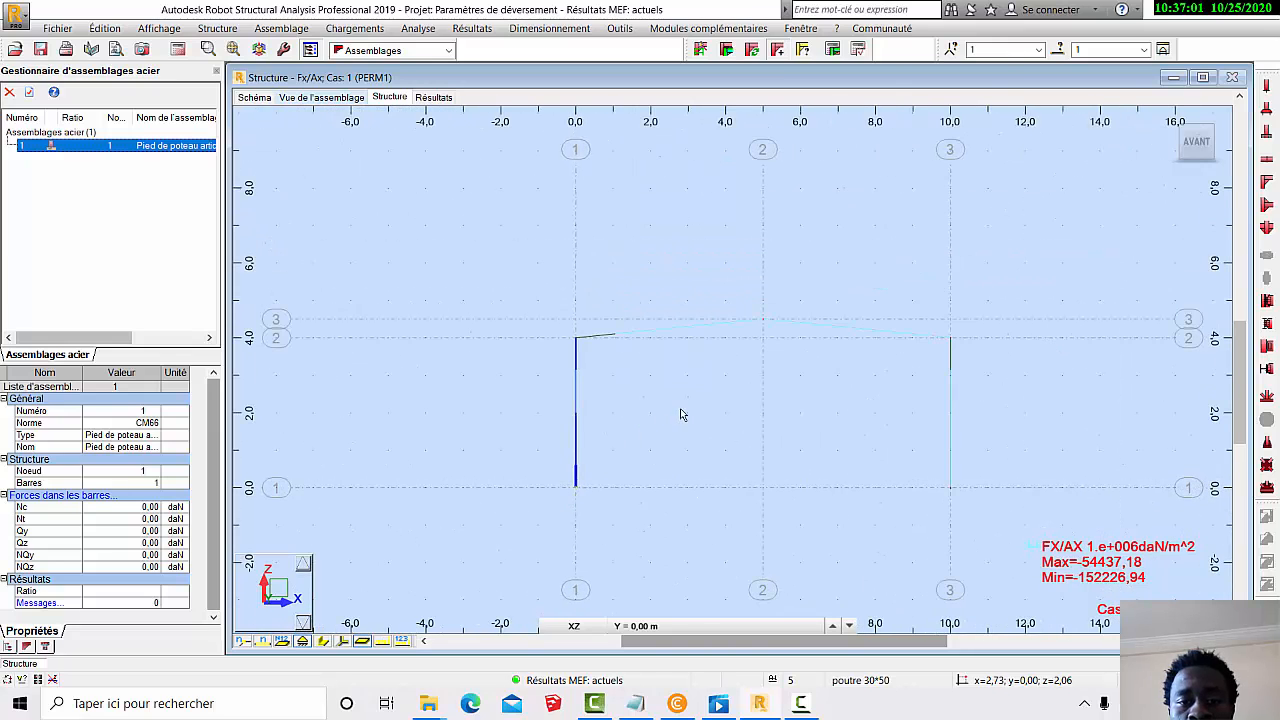
pyautogui.scroll(1, 702, 443)
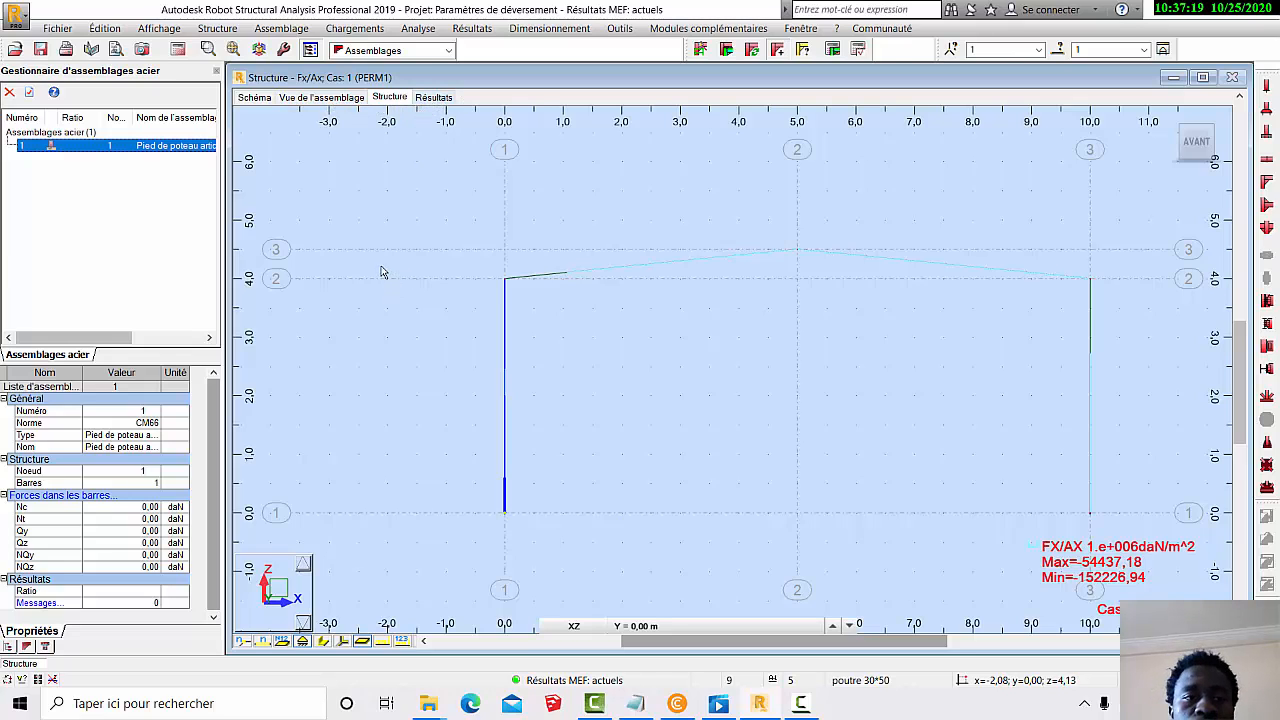
pyautogui.scroll(-1, 380, 271)
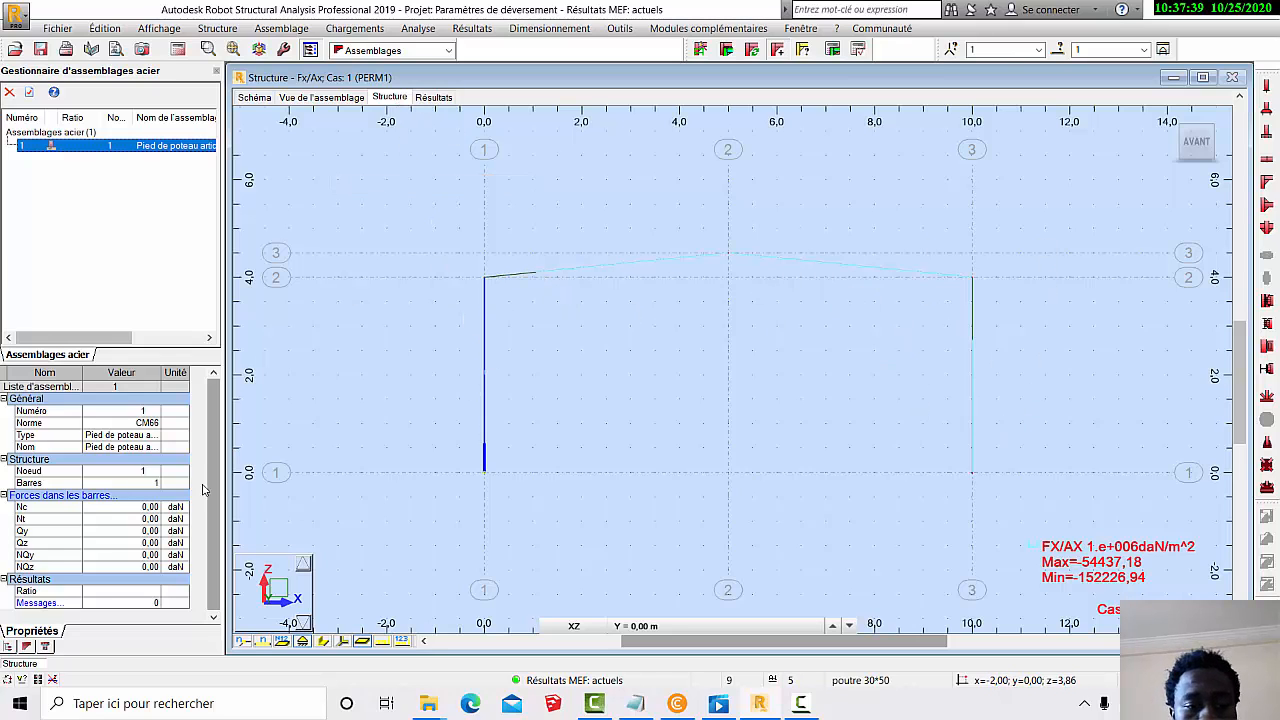
pyautogui.click(324, 642)
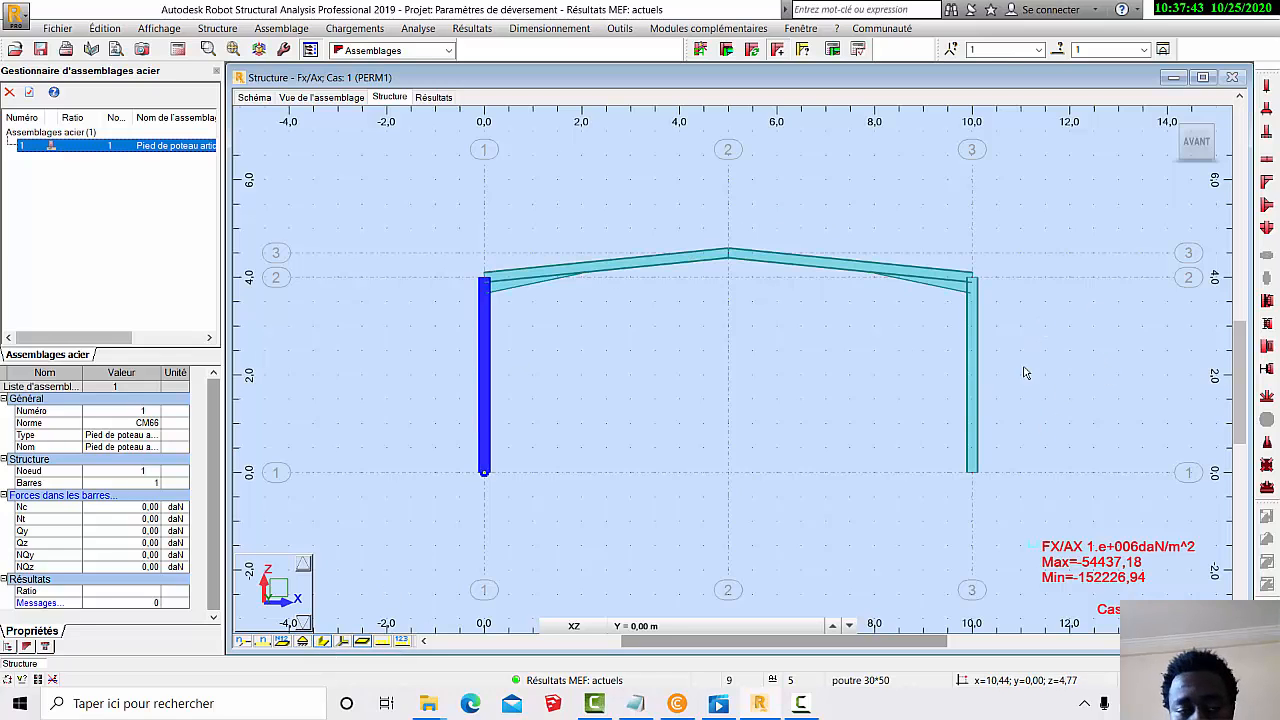
pyautogui.click(815, 371)
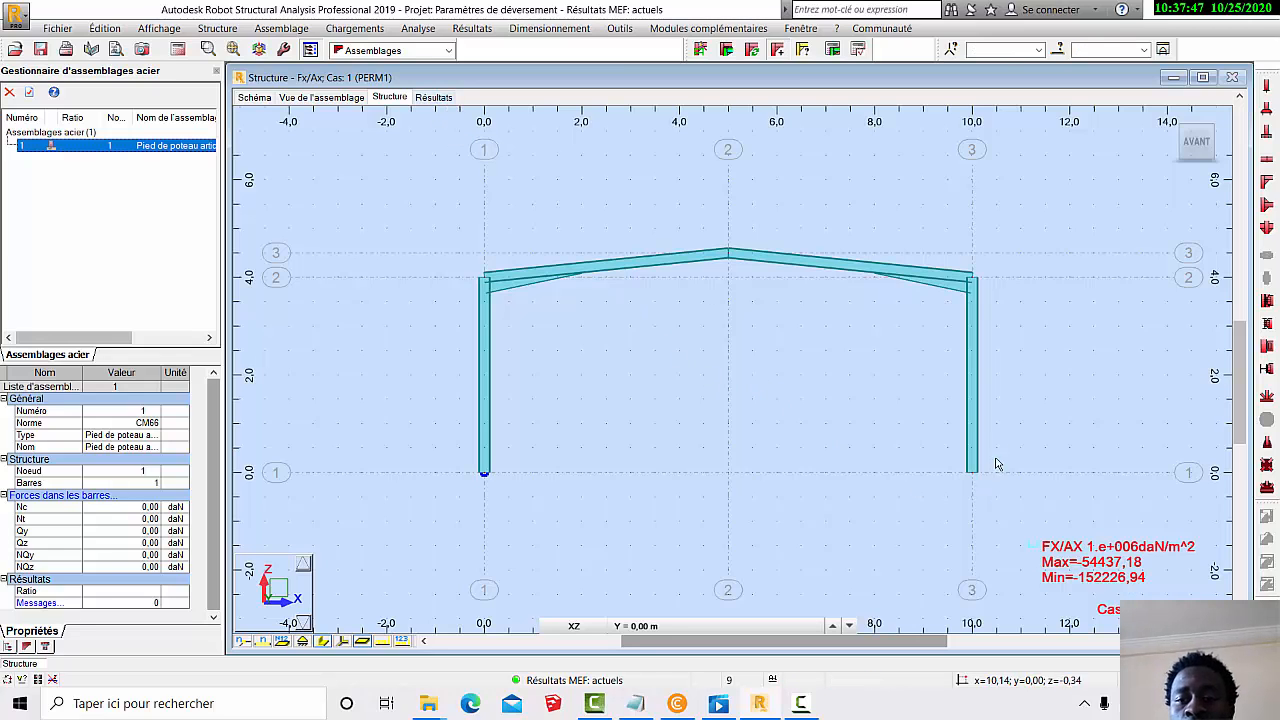
pyautogui.click(975, 347)
pyautogui.click(915, 425)
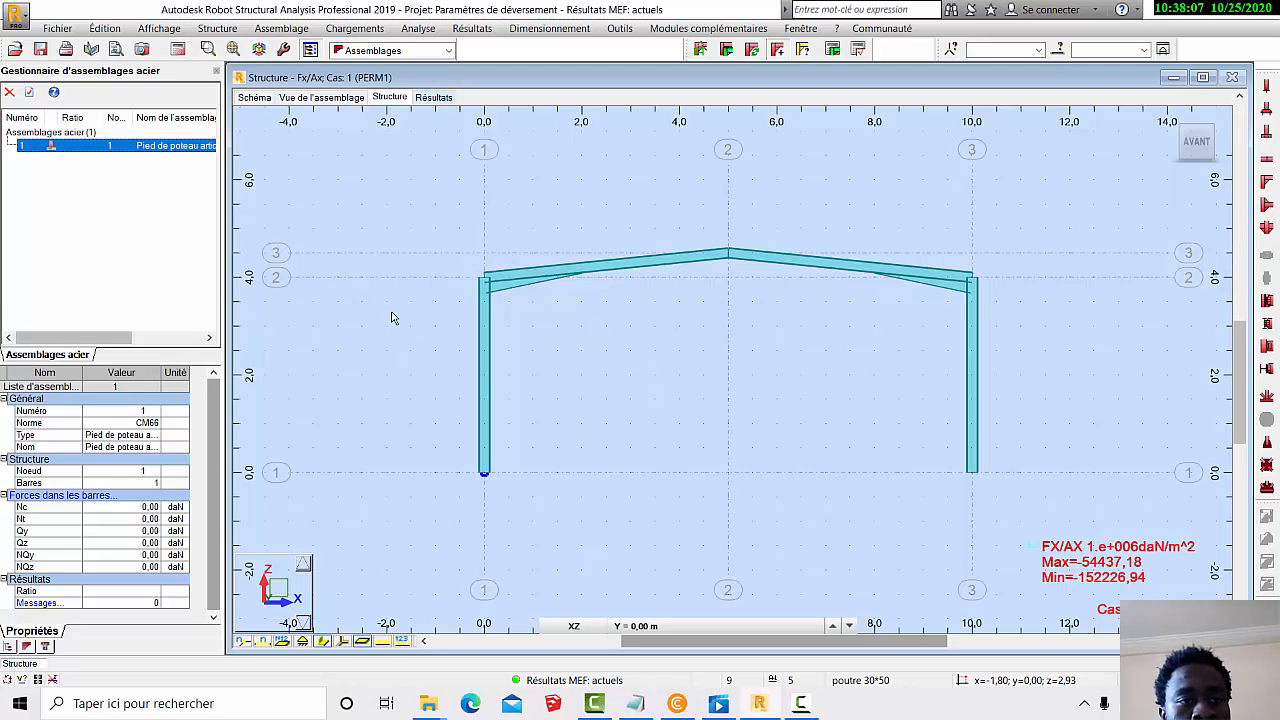
# Step: Inspect the column base's dimensioned schematic and 3D assembly view, the structure view, and the connection's results page
pyautogui.click(254, 97)
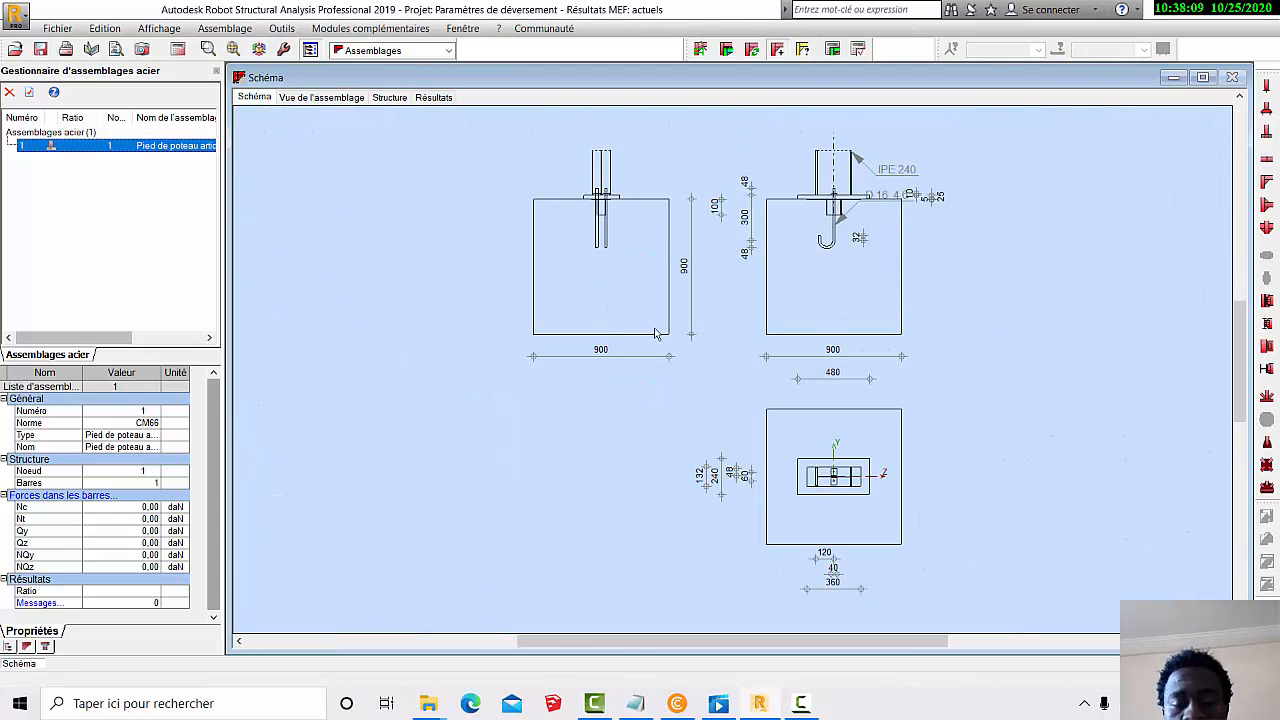
pyautogui.scroll(2, 843, 178)
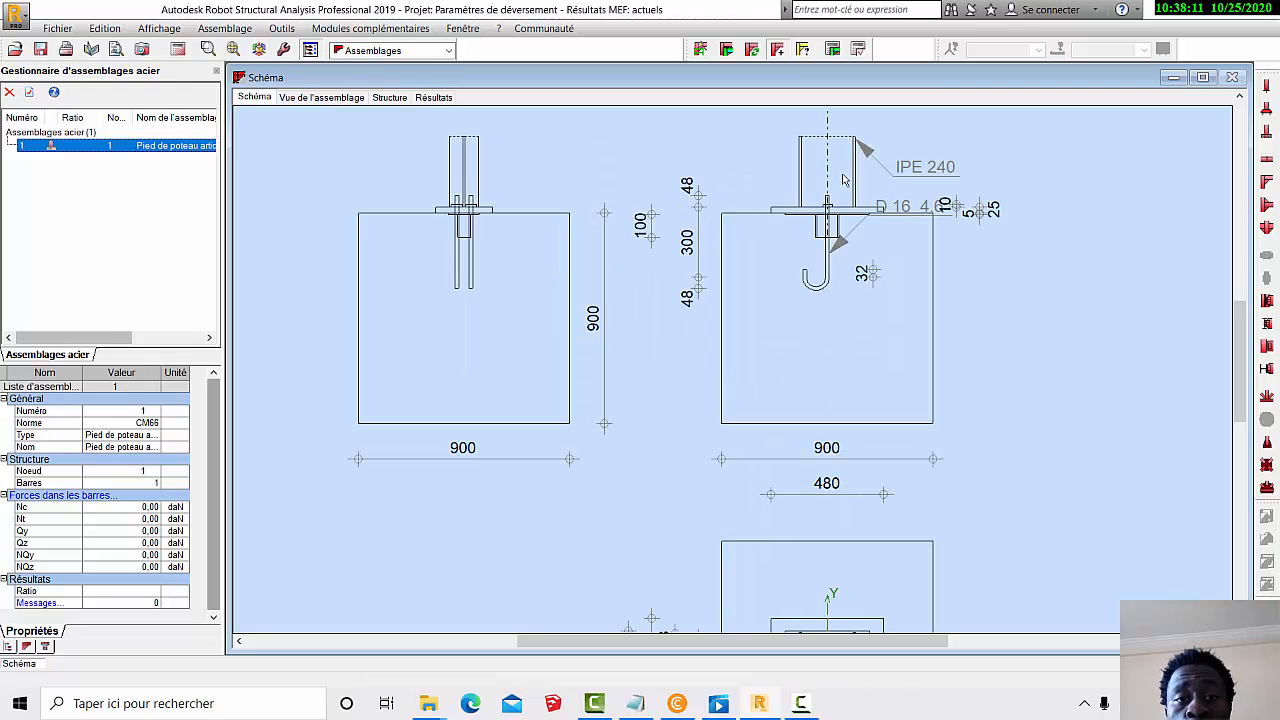
pyautogui.scroll(-2, 753, 180)
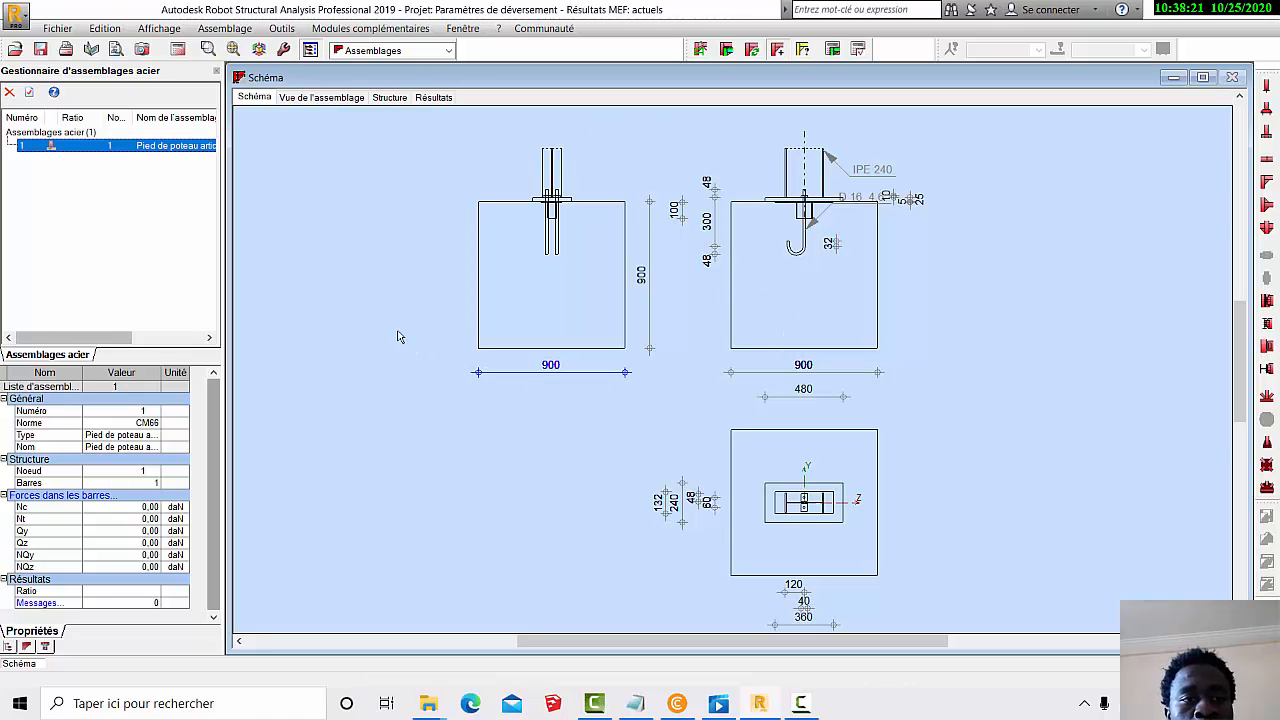
pyautogui.click(346, 97)
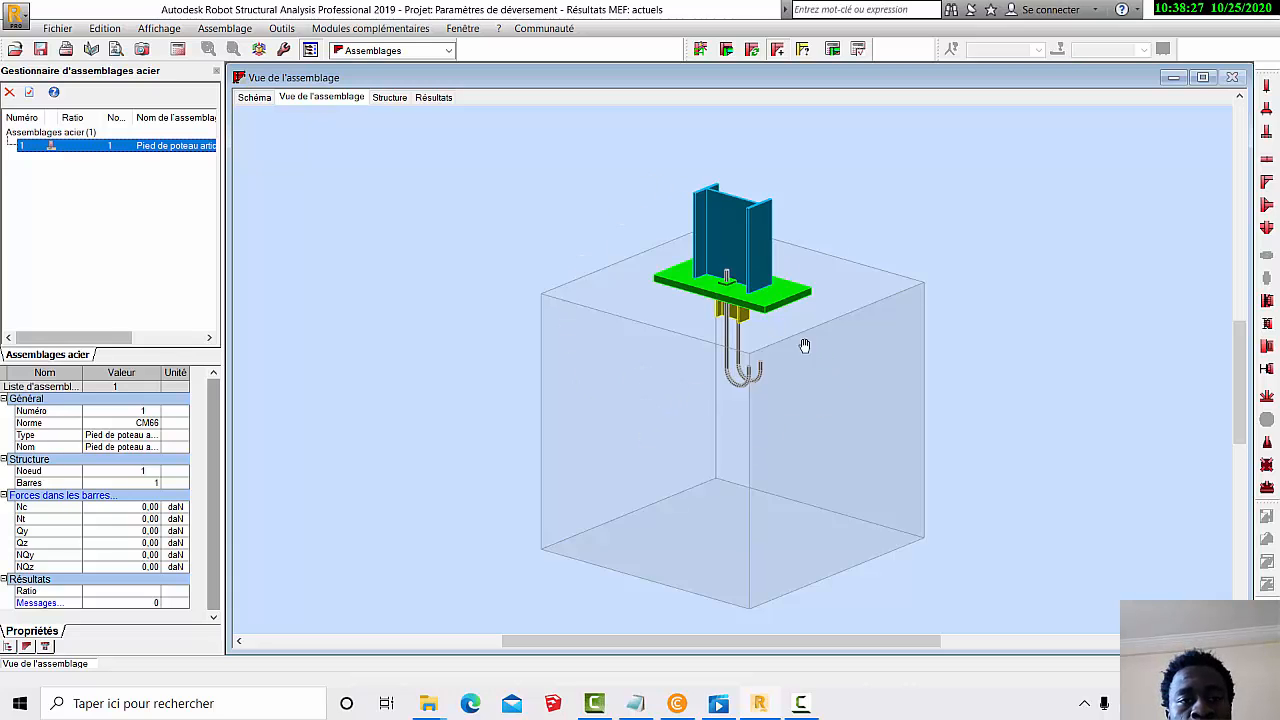
pyautogui.click(389, 98)
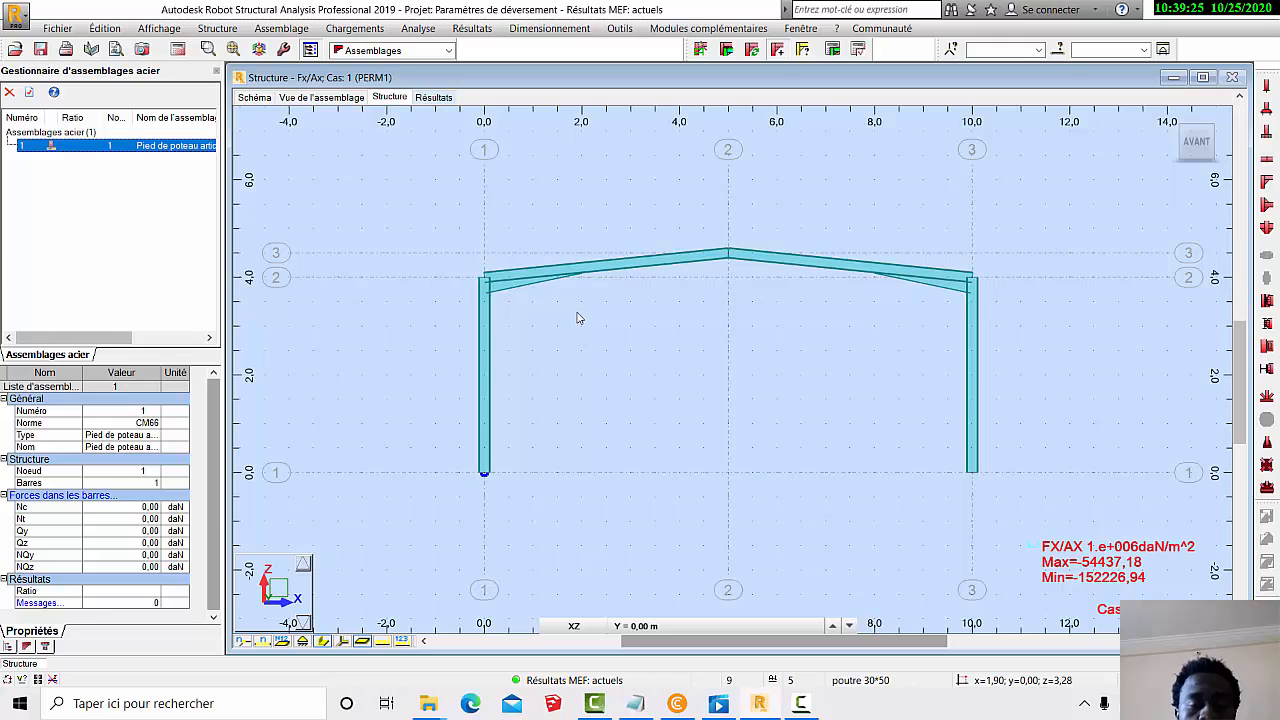
pyautogui.click(430, 97)
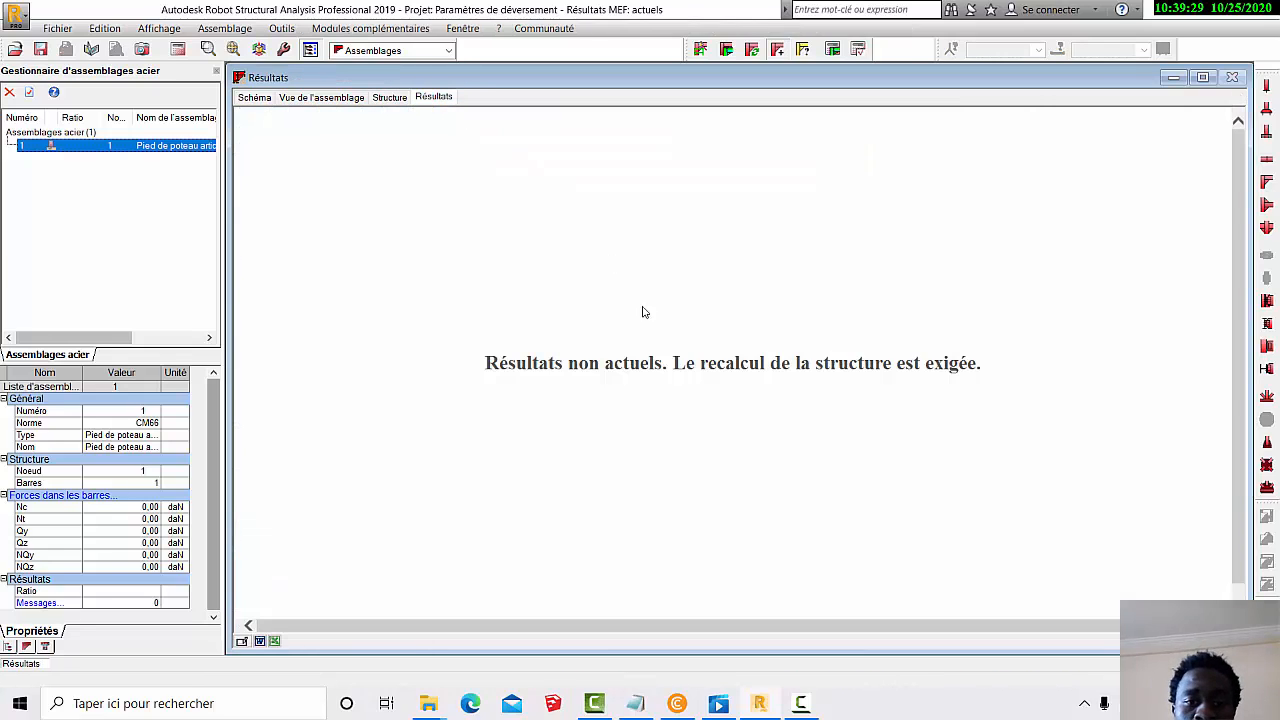